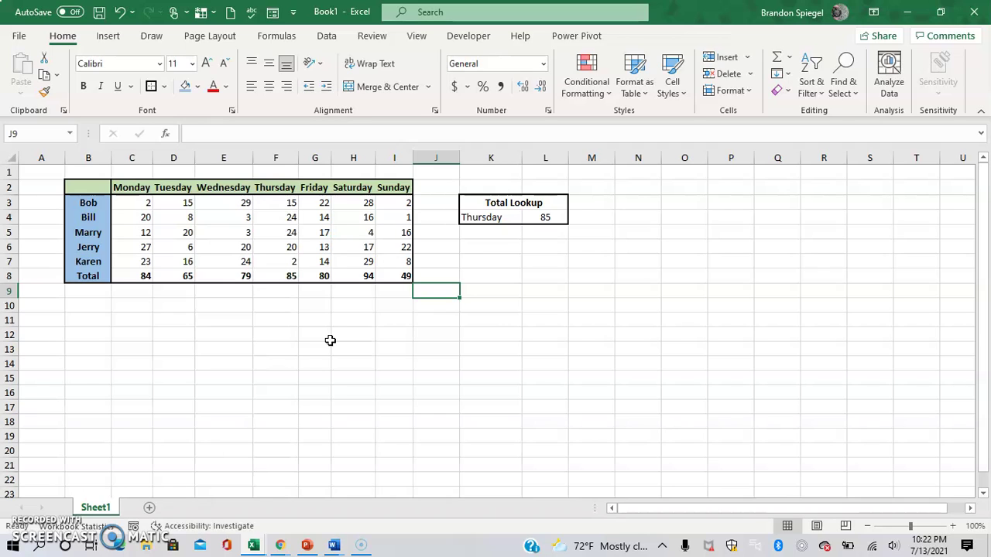
# Step: Move through the table and select the weekday header row
pyautogui.press('Up')
pyautogui.press('Left')
pyautogui.hotkey('ctrl', 'Left')
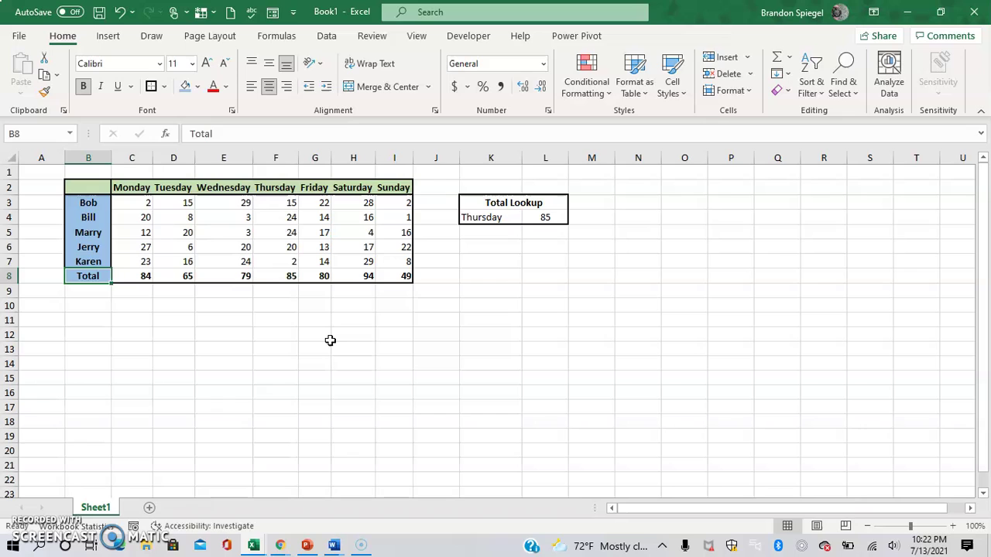
pyautogui.press('Up')
pyautogui.press('Up')
pyautogui.press('Up')
pyautogui.press('Up')
pyautogui.press('Up')
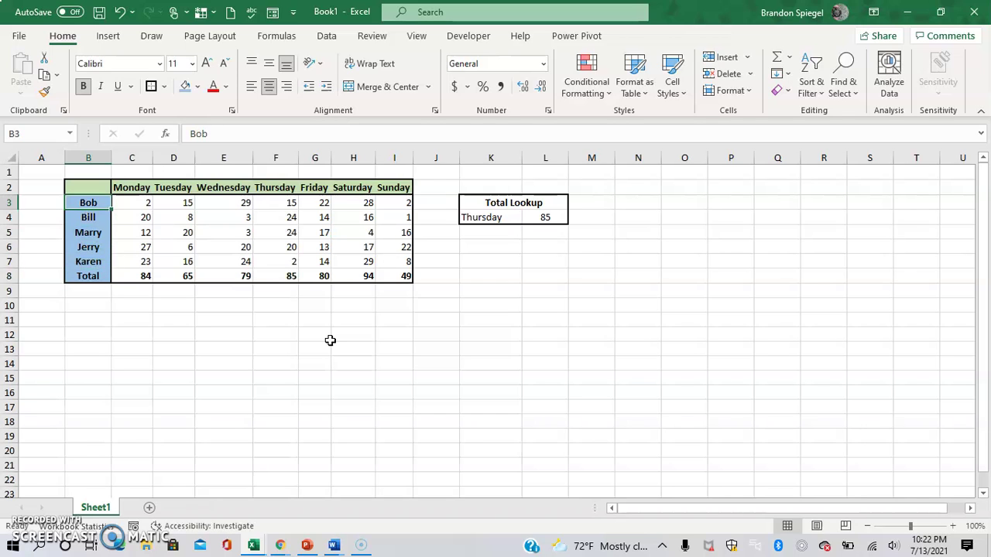
pyautogui.press('Right')
pyautogui.press('Up')
pyautogui.hotkey('ctrl', 'shift', 'Right')
pyautogui.press('Down')
pyautogui.press('Left')
# Step: Select the employee names column, the daily values, and the Total row
pyautogui.hotkey('ctrl', 'shift', 'Down')
pyautogui.press('Right')
pyautogui.hotkey('shift', 'Right')
pyautogui.hotkey('ctrl', 'shift', 'Down')
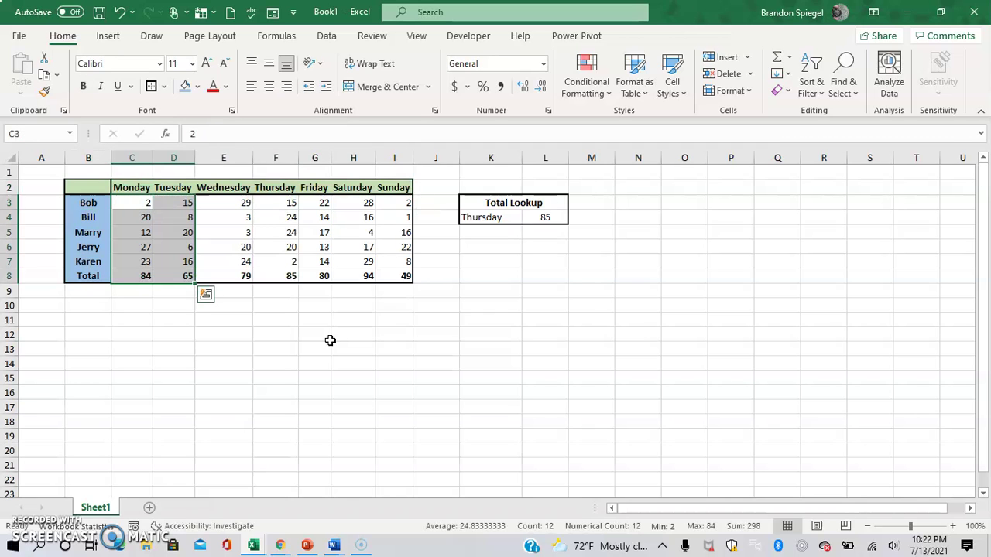
pyautogui.hotkey('ctrl', 'shift', 'Right')
pyautogui.press('Down')
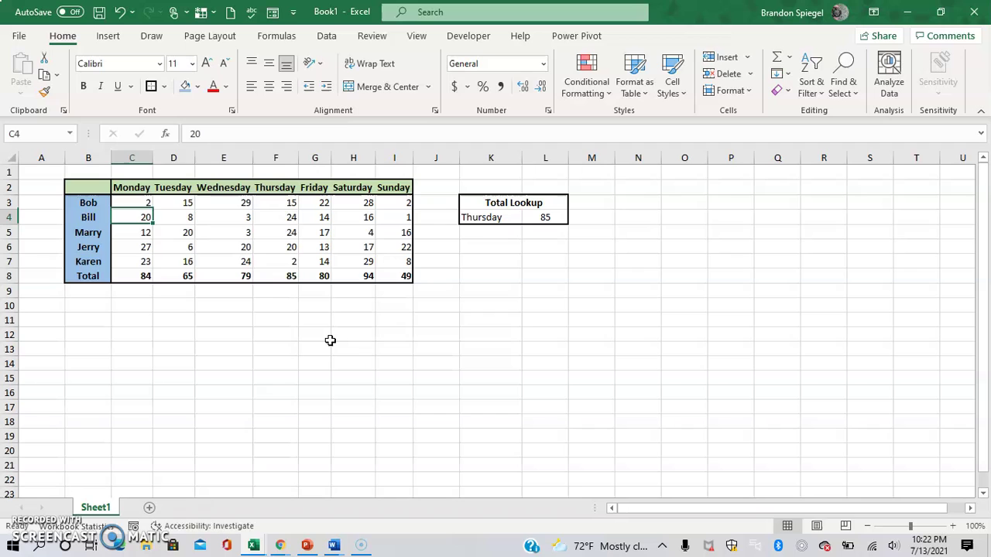
pyautogui.hotkey('ctrl', 'Down')
pyautogui.press('Left')
pyautogui.hotkey('ctrl', 'shift', 'Right')
pyautogui.press('Up')
pyautogui.press('Right')
pyautogui.press('Right')
pyautogui.press('Right')
pyautogui.press('Right')
pyautogui.press('Right')
pyautogui.press('Right')
pyautogui.press('Right')
pyautogui.press('Right')
pyautogui.press('Right')
pyautogui.press('Right')
pyautogui.press('Right')
pyautogui.press('Right')
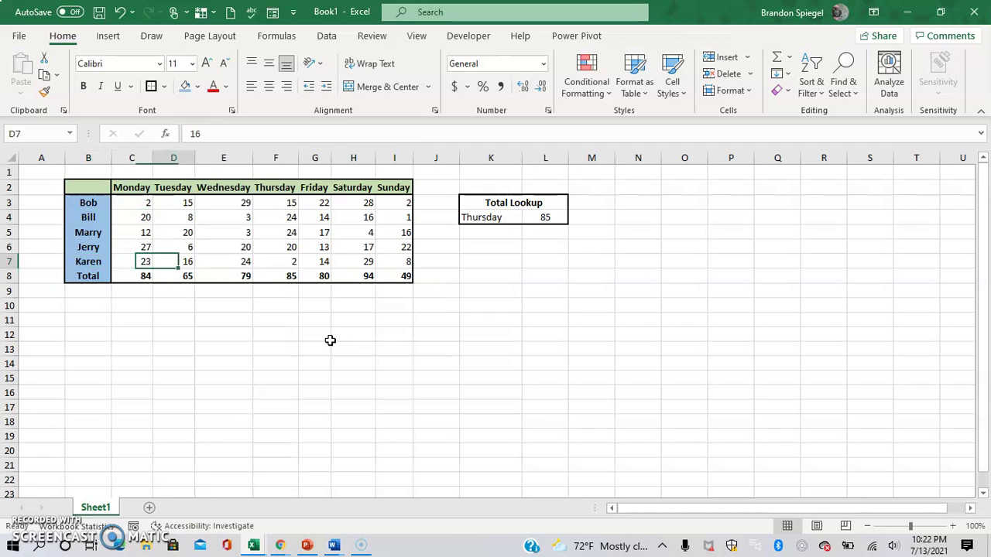
# Step: In lookup day cell K4, pick days from the weekday dropdown, landing on Wednesday
pyautogui.press('Up')
pyautogui.press('Up')
pyautogui.press('Up')
pyautogui.press('Left')
pyautogui.press('Left')
pyautogui.press('Left')
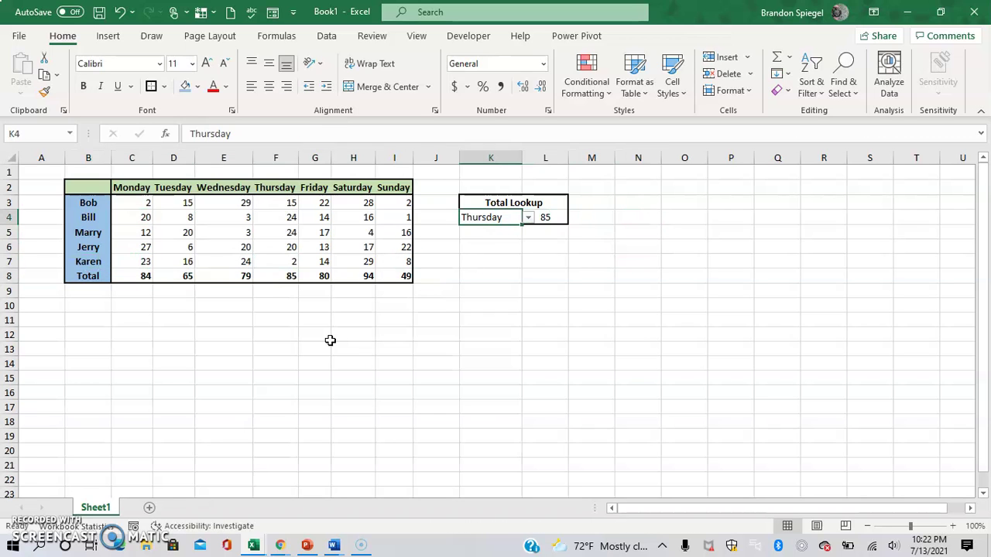
pyautogui.hotkey('ctrl', 'Down')
pyautogui.hotkey('ctrl', 'Up')
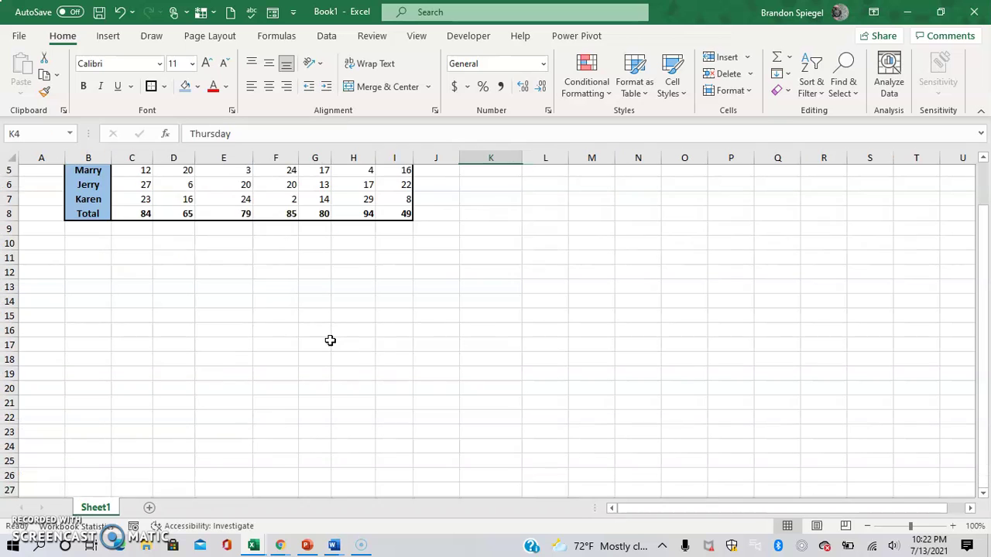
pyautogui.hotkey('alt', 'Down')
pyautogui.press('Down')
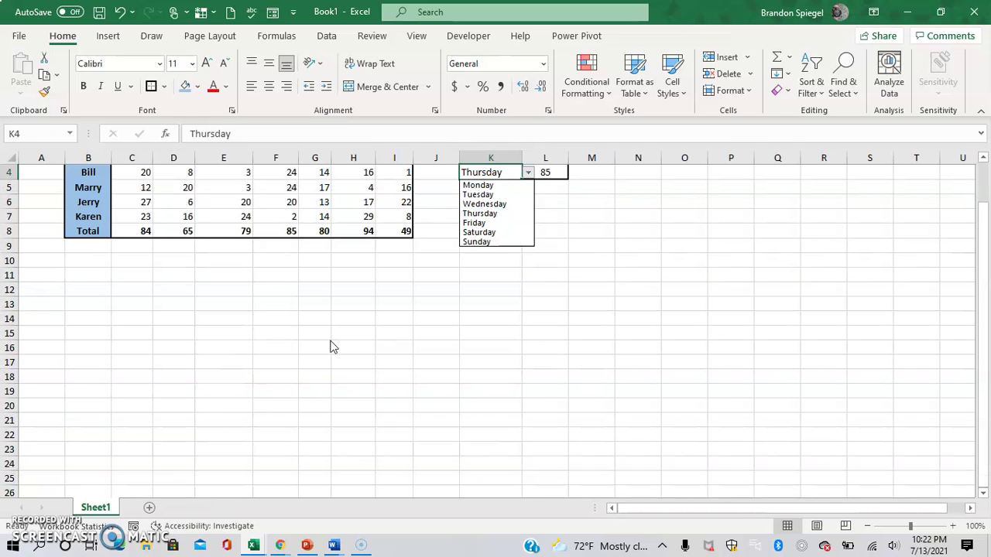
pyautogui.press('Return')
pyautogui.press('Up')
pyautogui.press('Up')
pyautogui.press('Down')
pyautogui.press('Down')
pyautogui.press('Down')
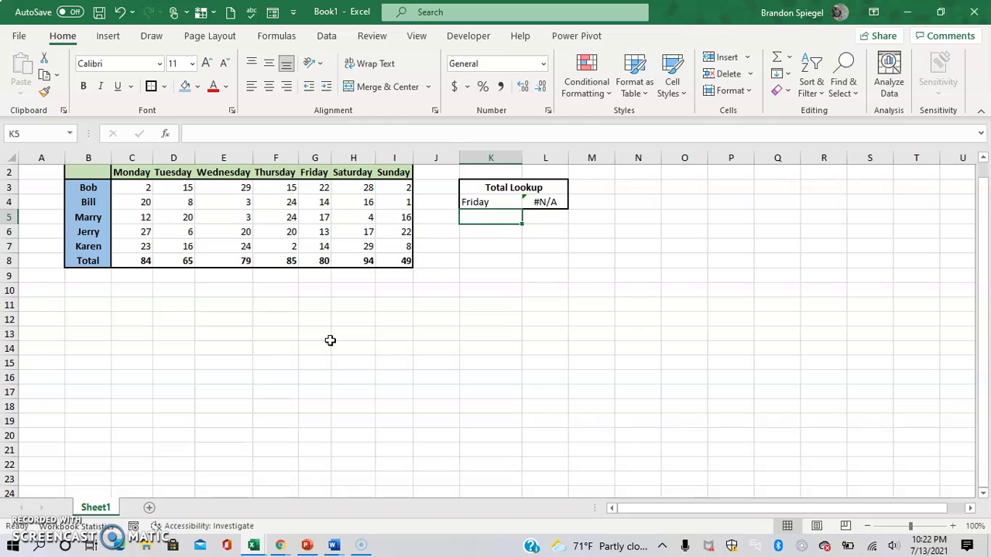
pyautogui.press('Up')
pyautogui.hotkey('alt', 'Down')
pyautogui.press('Up')
pyautogui.press('Up')
pyautogui.press('Return')
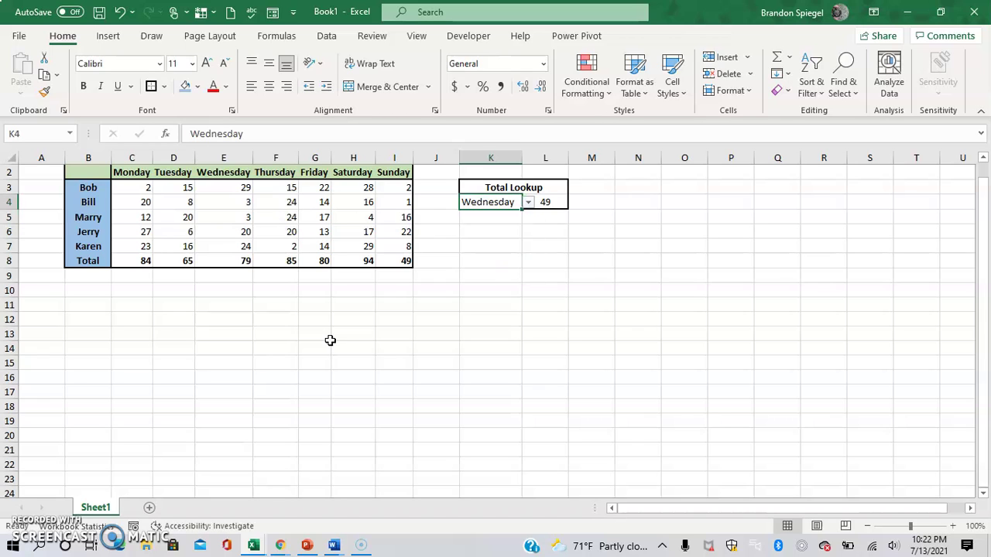
# Step: Step K4 through Tuesday and Thursday to Friday; L4's HLOOKUP shows 80
pyautogui.hotkey('alt', 'Down')
pyautogui.press('Up')
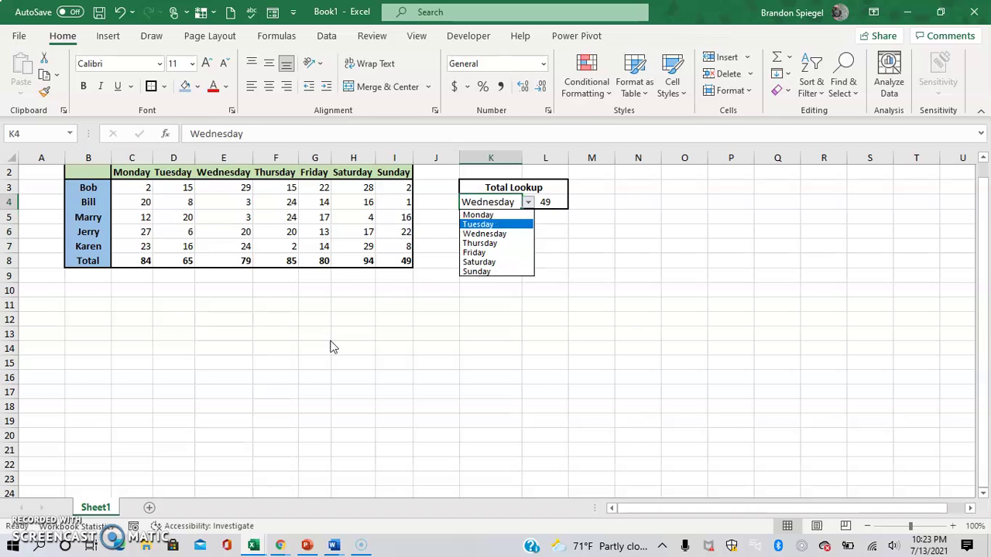
pyautogui.press('Return')
pyautogui.hotkey('alt', 'Down')
pyautogui.press('Down')
pyautogui.press('Down')
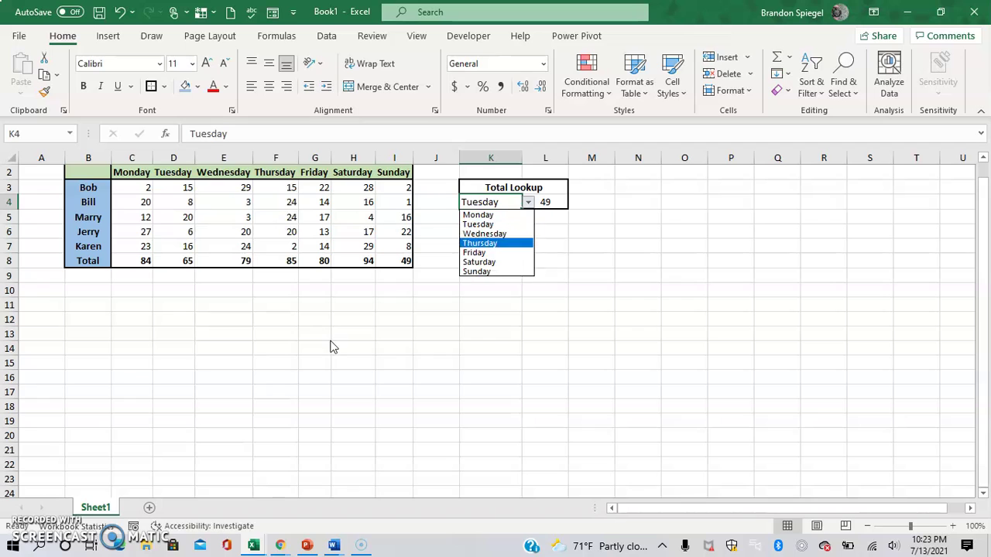
pyautogui.press('Return')
pyautogui.hotkey('alt', 'Down')
pyautogui.press('Down')
pyautogui.press('Return')
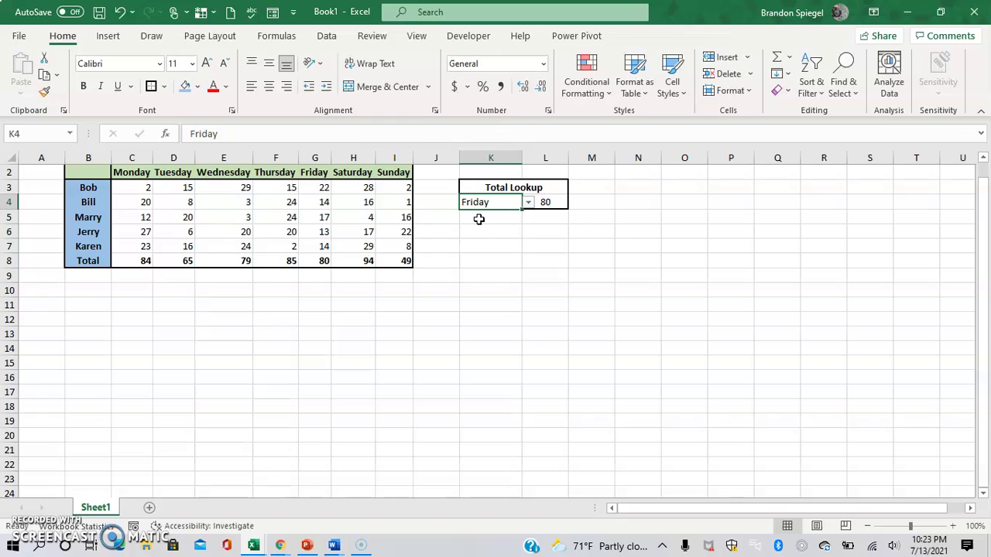
pyautogui.press('Right')
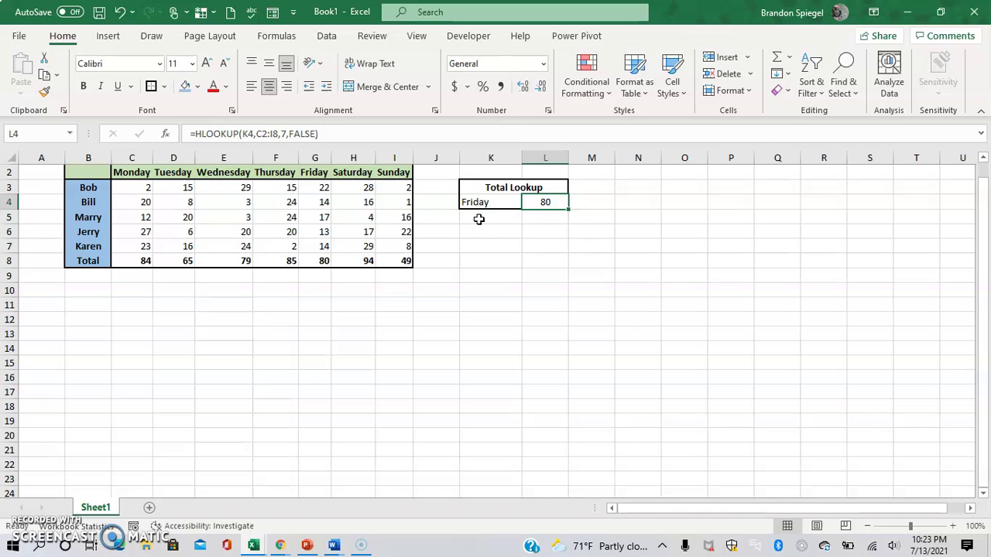
# Step: Highlight all-level precedents of lookup total L4 with Go To Special, then clear the selection
pyautogui.click(842, 93)
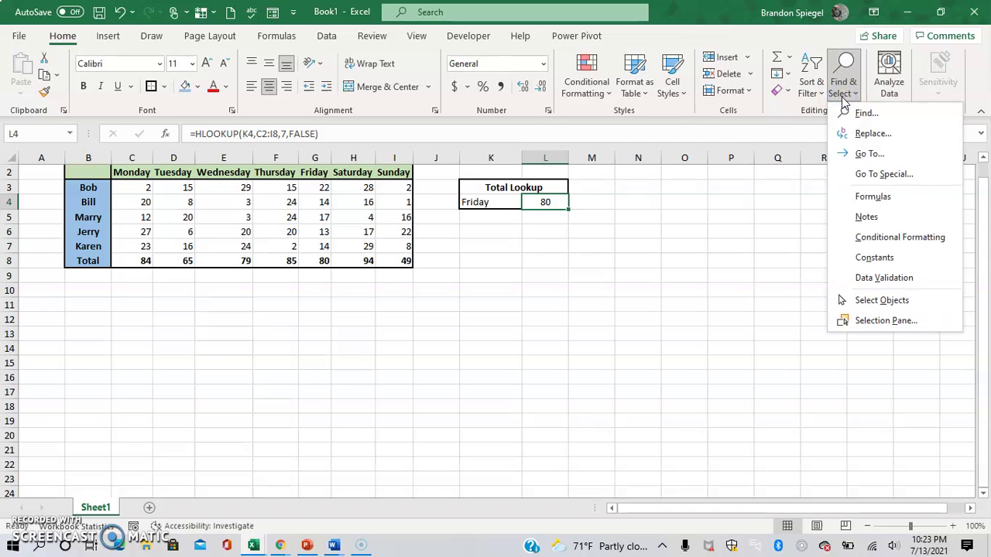
pyautogui.click(893, 177)
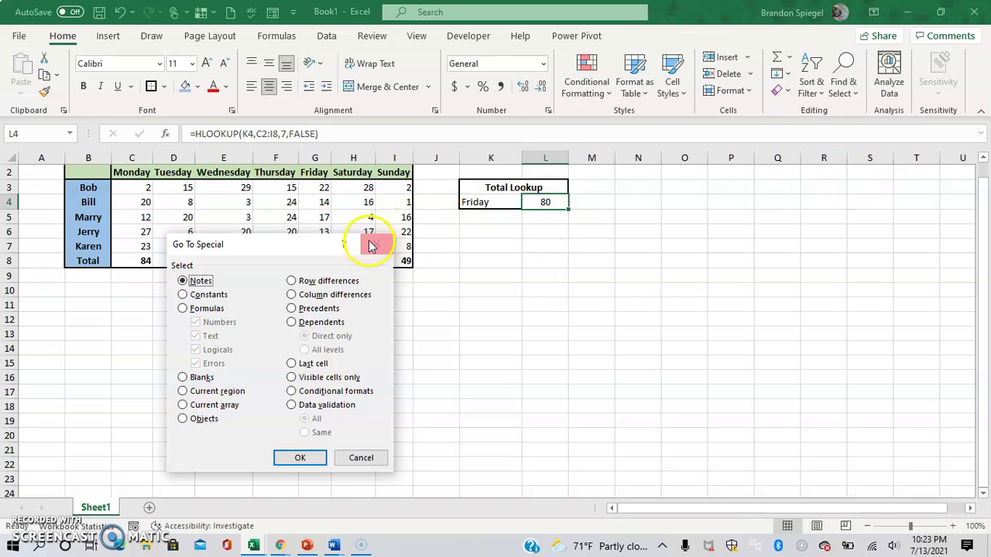
pyautogui.moveTo(281, 250); pyautogui.dragTo(652, 220)
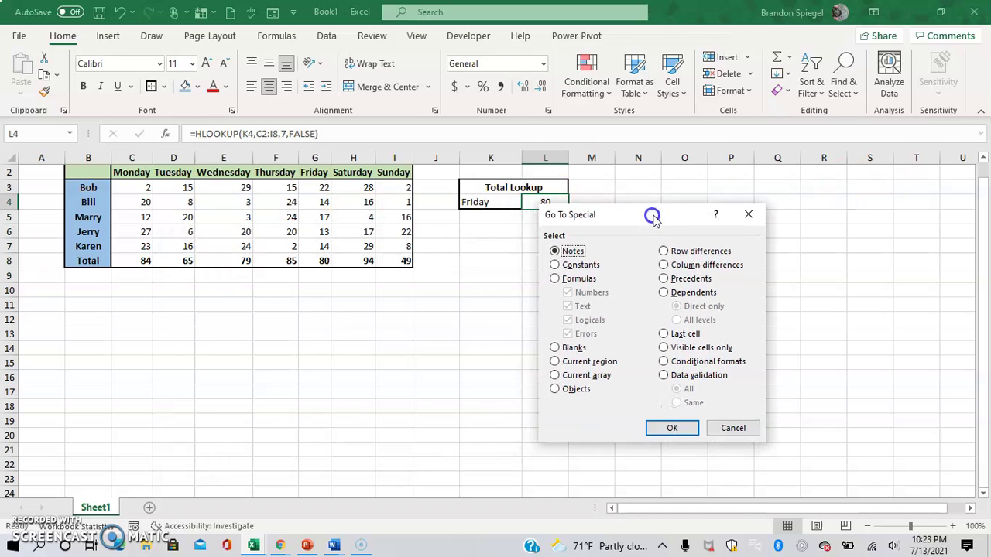
pyautogui.click(664, 280)
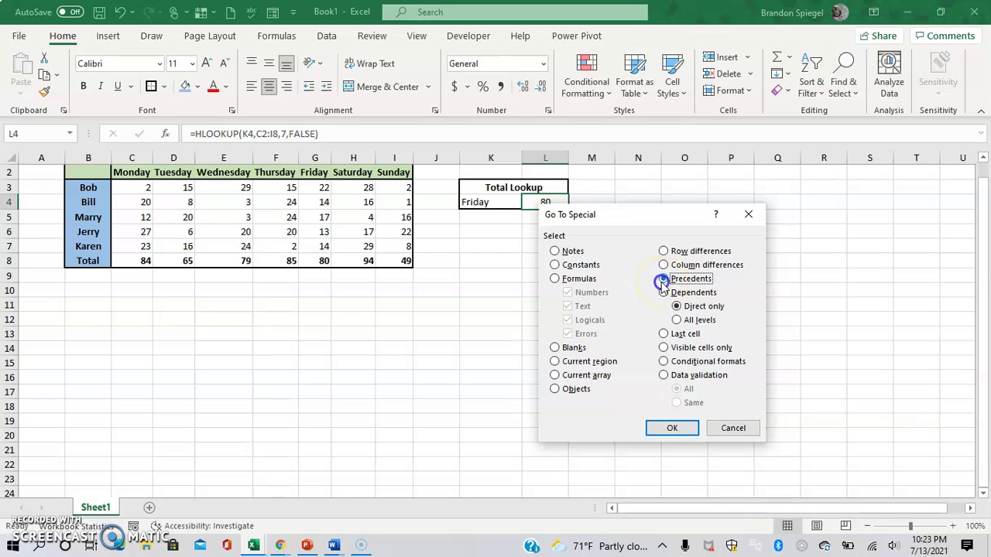
pyautogui.click(686, 324)
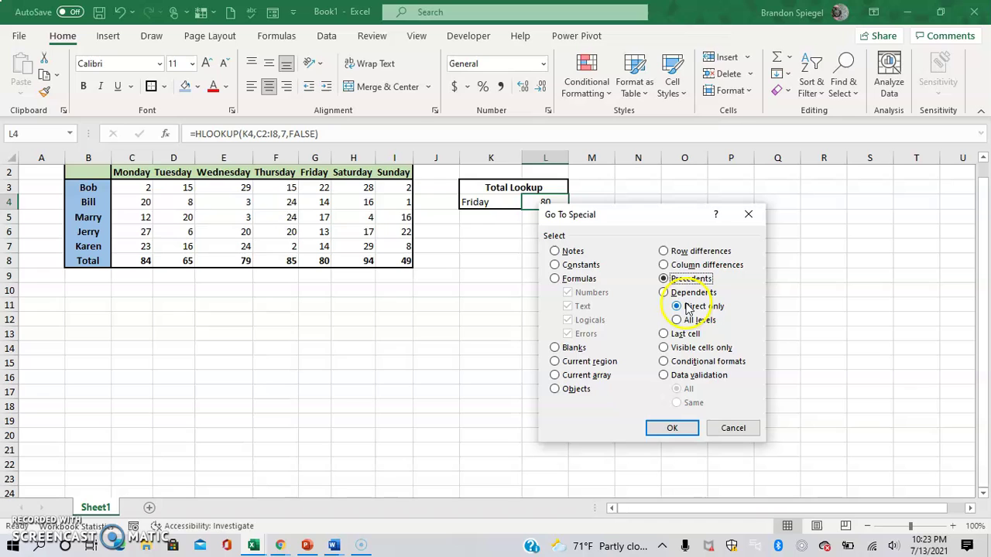
pyautogui.click(671, 429)
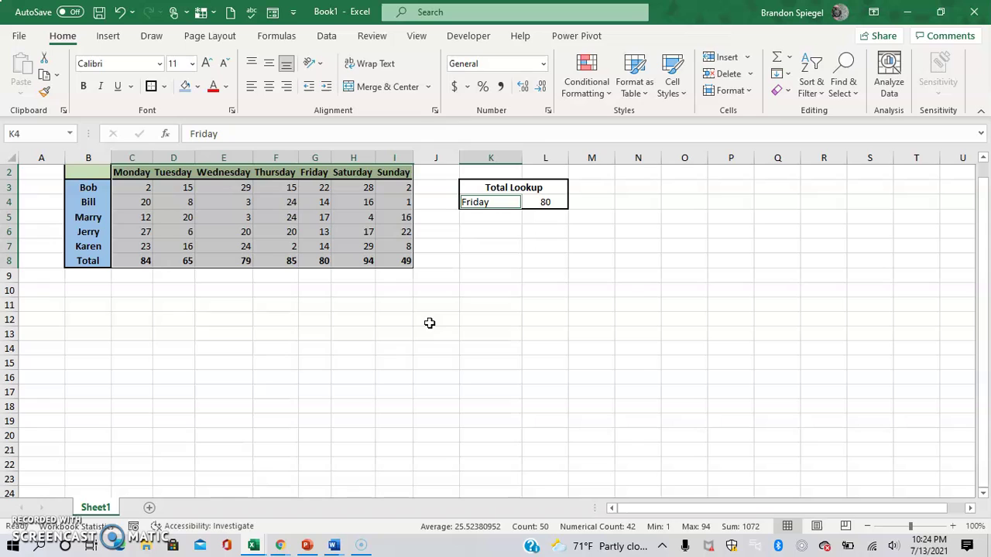
pyautogui.click(461, 274)
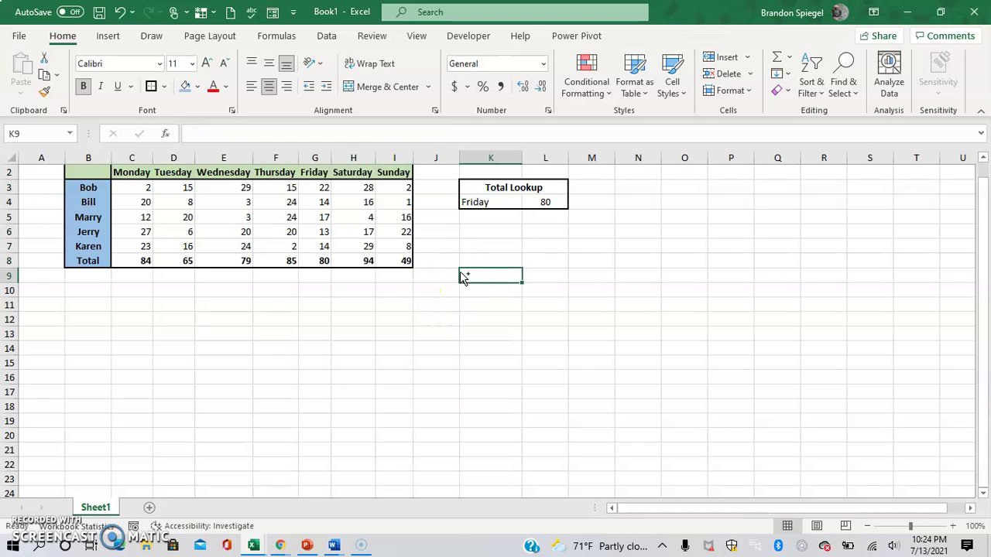
# Step: Reselect L4, highlight its all-level precedents again, then clear the highlight
pyautogui.press('Up')
pyautogui.press('Up')
pyautogui.press('Up')
pyautogui.press('Up')
pyautogui.press('Up')
pyautogui.press('Right')
pyautogui.click(675, 78)
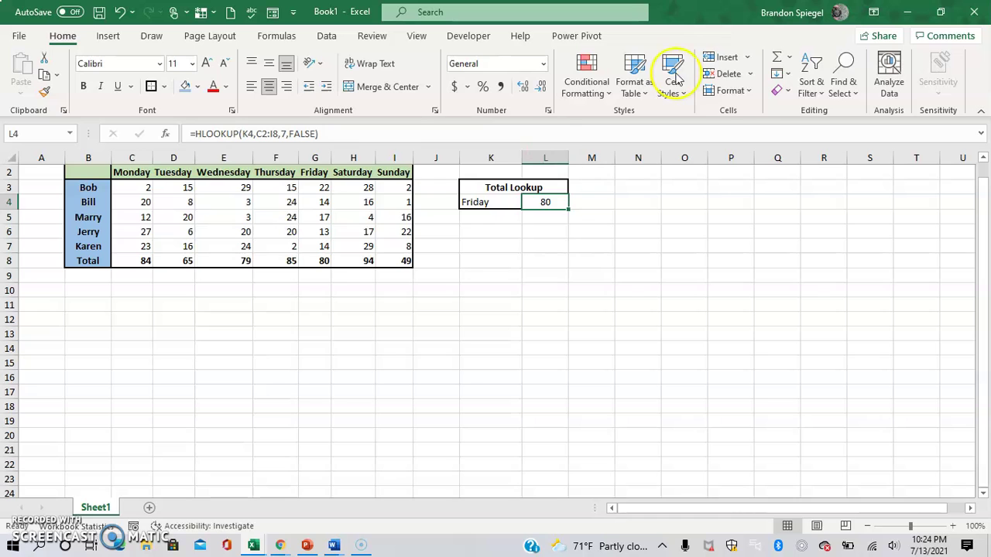
pyautogui.click(844, 78)
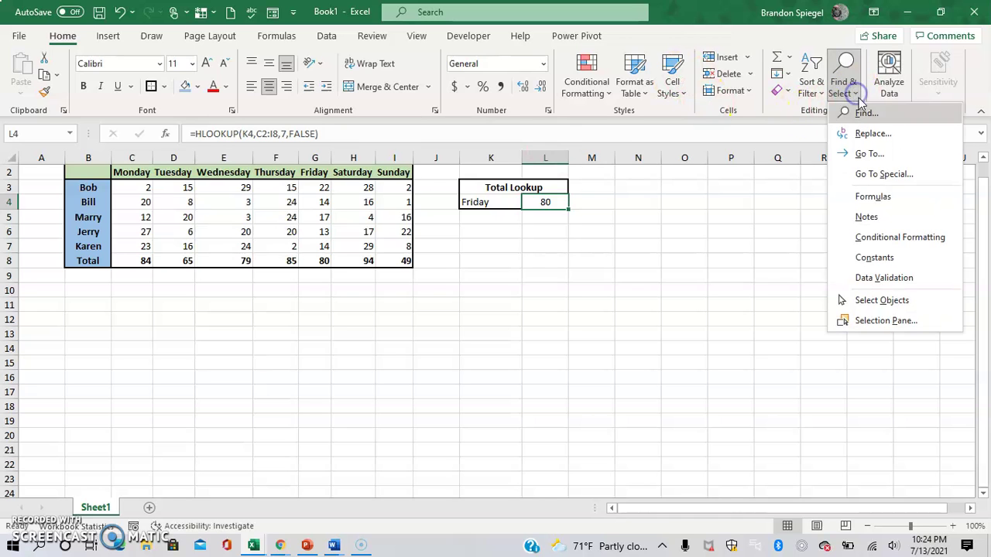
pyautogui.click(898, 172)
pyautogui.click(665, 293)
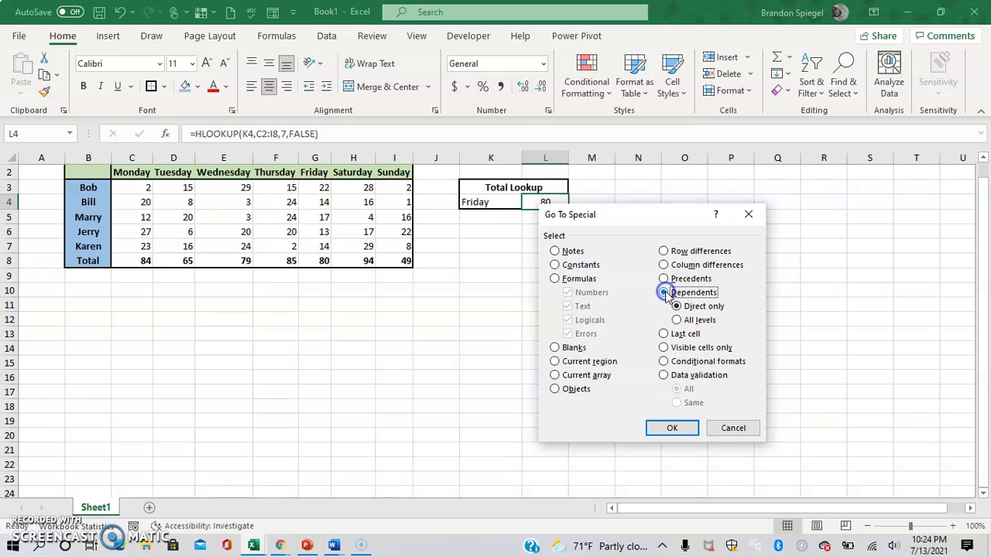
pyautogui.click(664, 279)
pyautogui.click(679, 321)
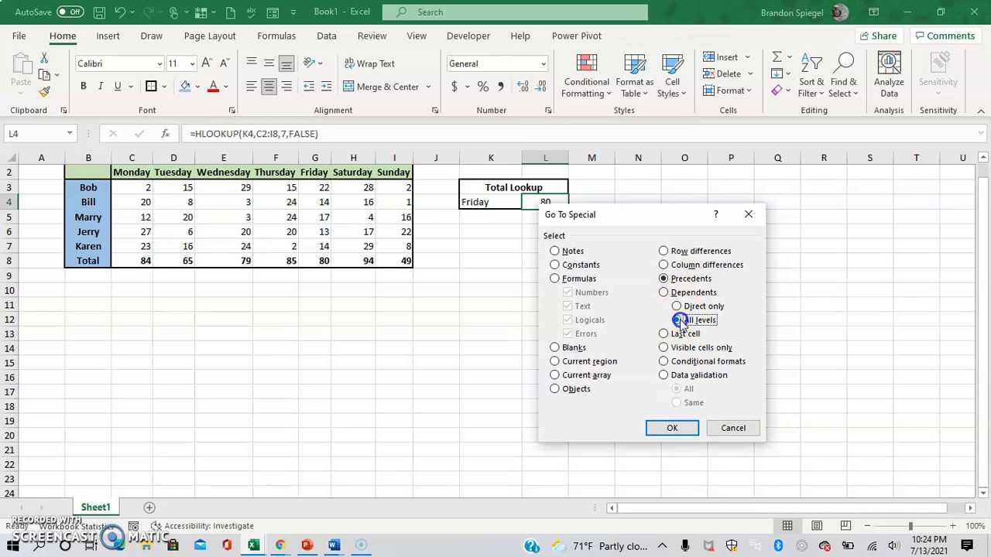
pyautogui.click(673, 428)
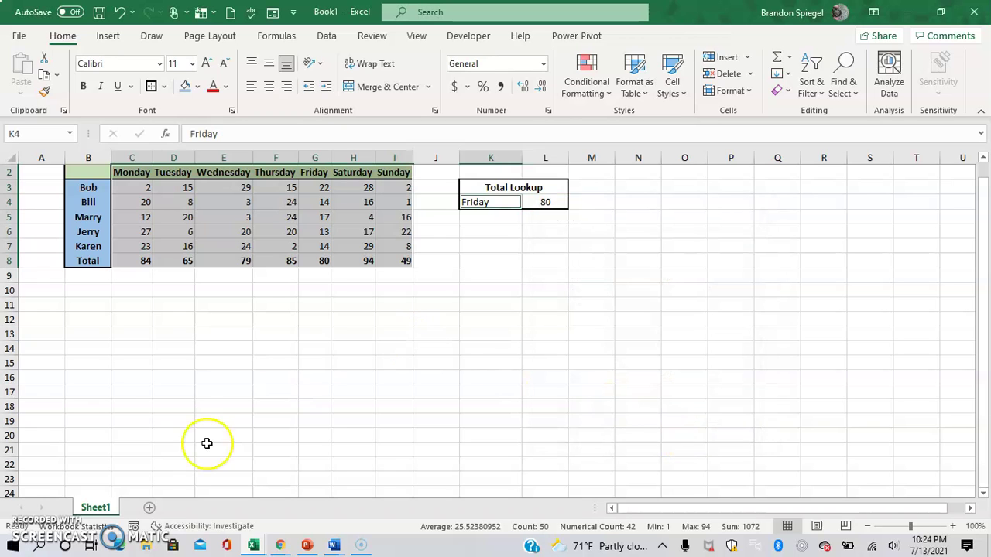
pyautogui.click(290, 353)
# Step: Select the Wednesday total in E8 and highlight its direct dependents via Go To Special
pyautogui.hotkey('ctrl', 'Up')
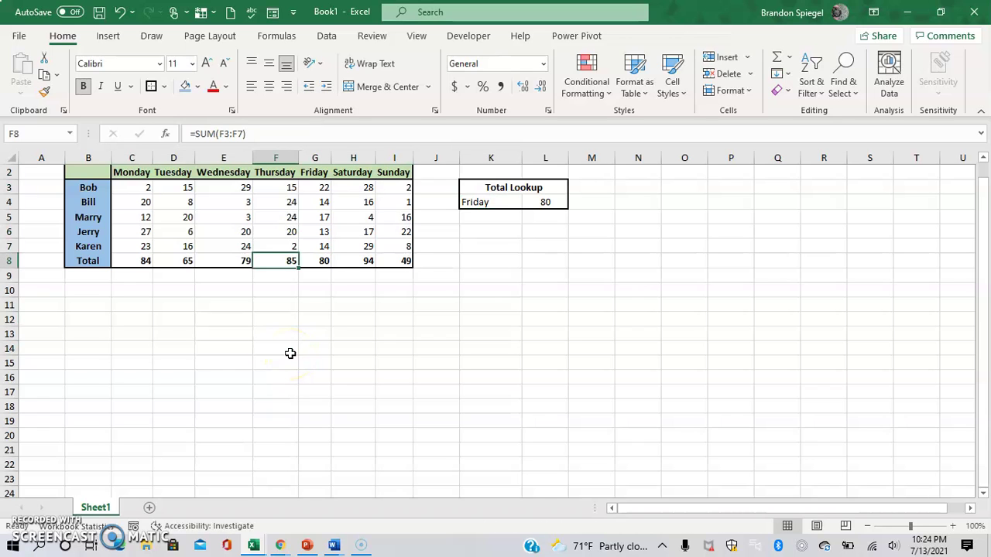
pyautogui.hotkey('ctrl', 'Left')
pyautogui.press('Right')
pyautogui.hotkey('ctrl', 'shift', 'Right')
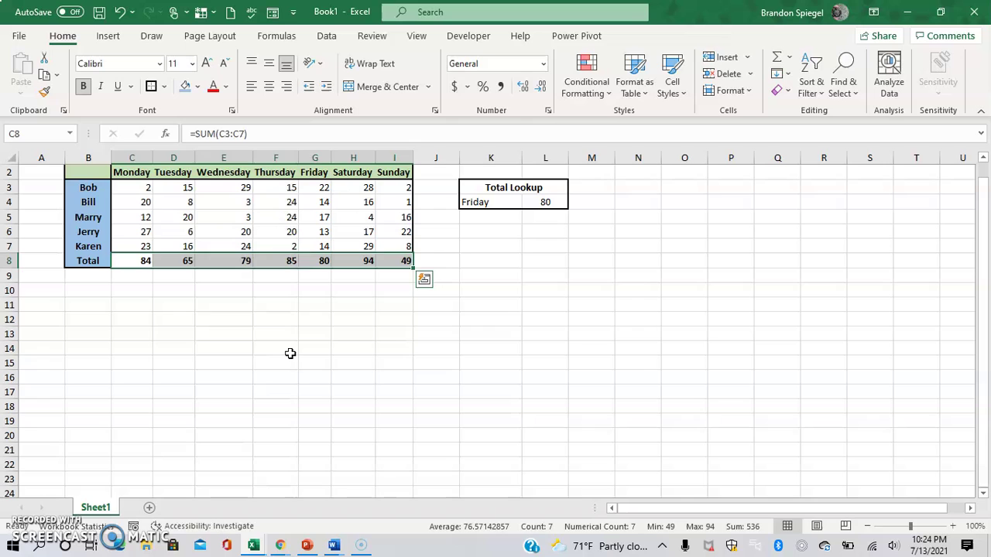
pyautogui.press('Right')
pyautogui.press('Right')
pyautogui.press('Right')
pyautogui.press('Left')
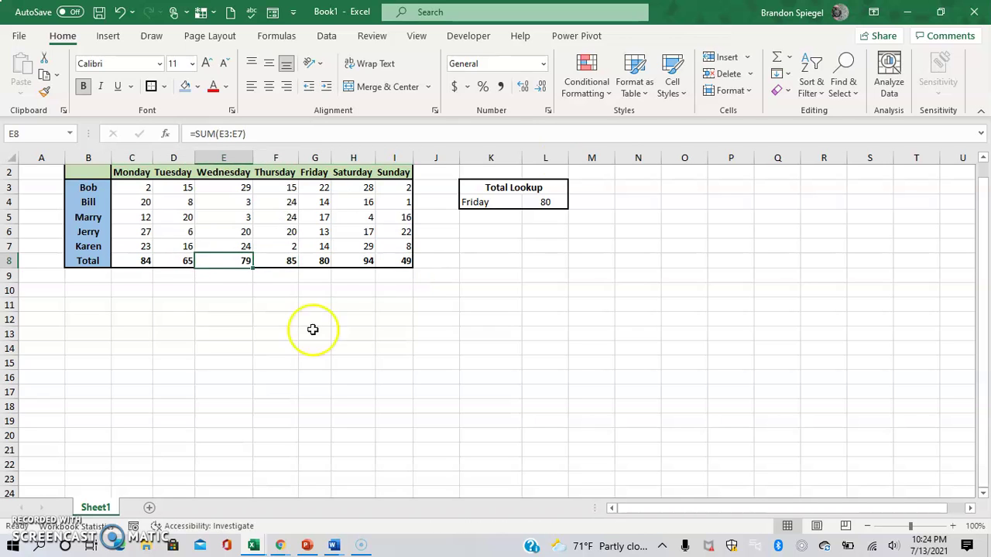
pyautogui.click(843, 80)
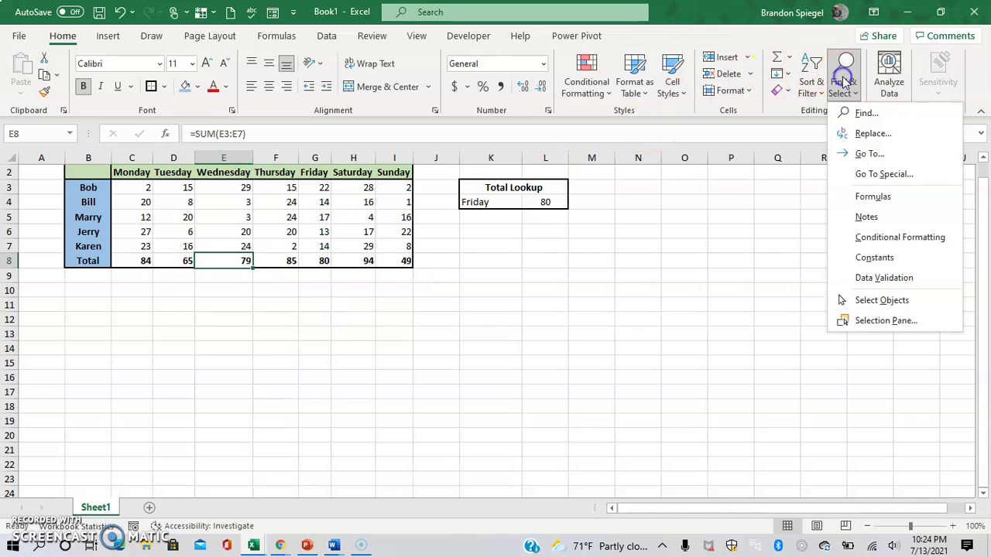
pyautogui.click(884, 175)
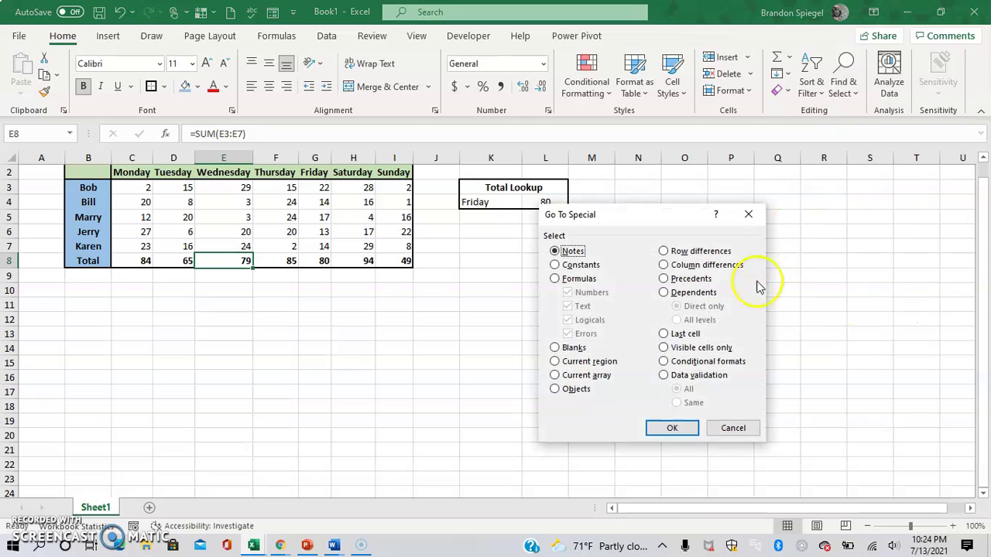
pyautogui.click(694, 293)
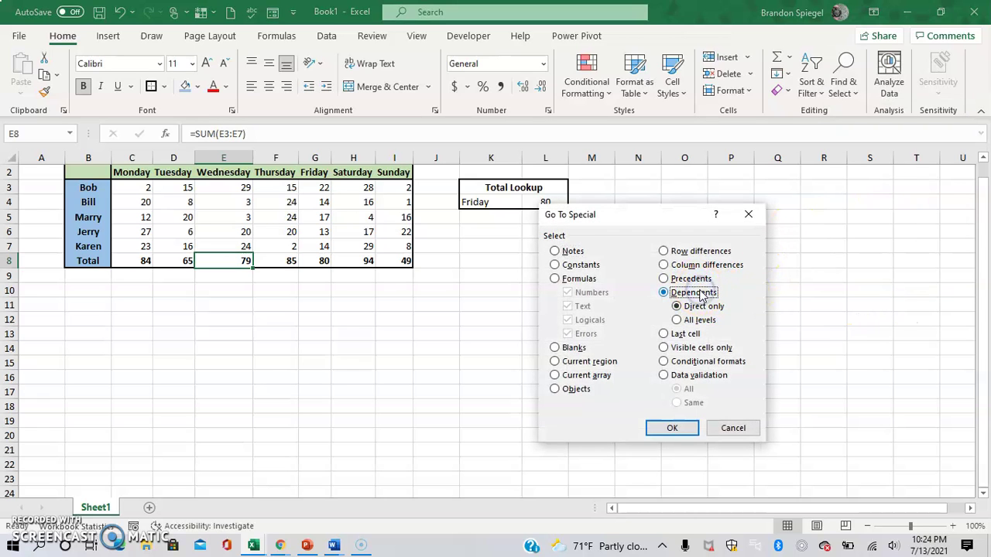
pyautogui.click(672, 430)
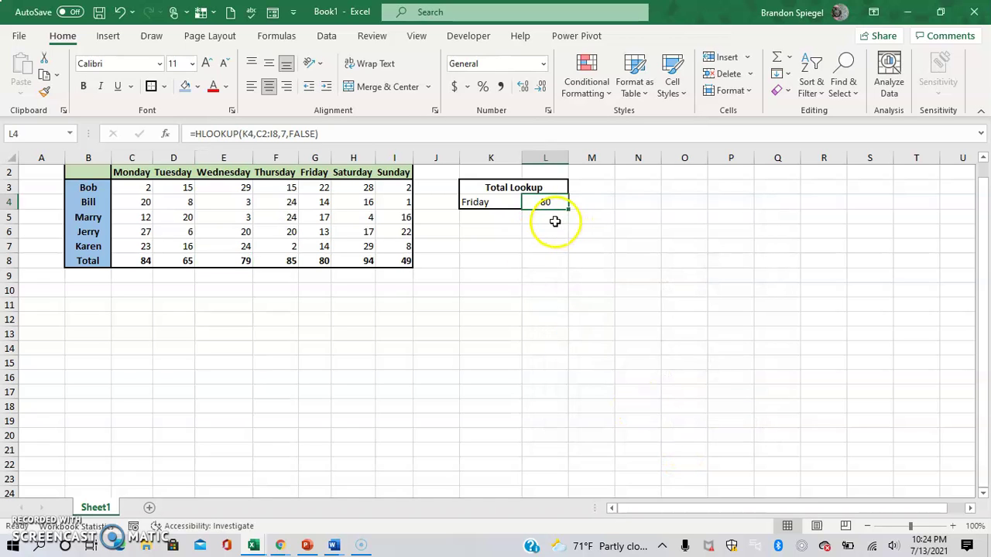
# Step: Select the Friday total in G8 and highlight its dependents at all levels, reaching L4
pyautogui.click(318, 262)
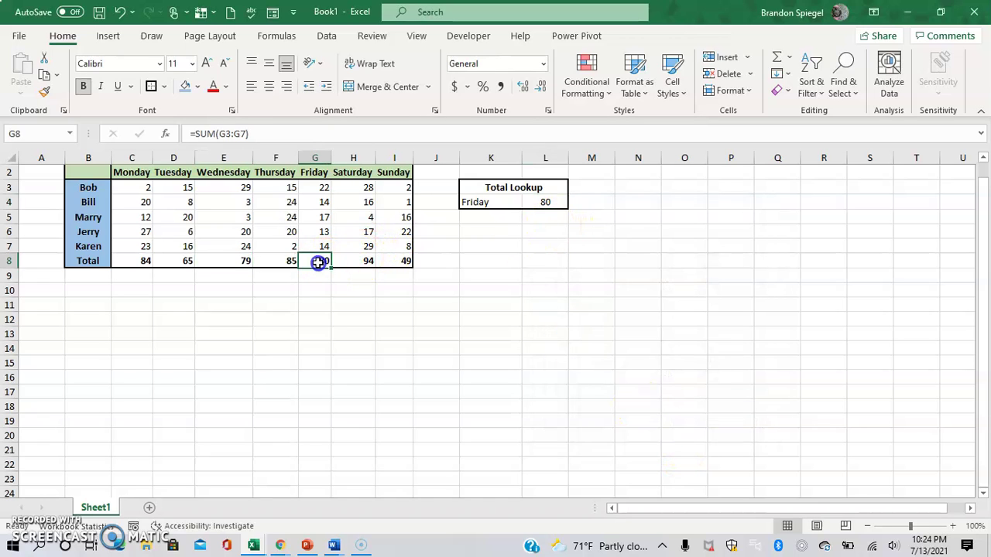
pyautogui.click(843, 86)
pyautogui.click(861, 172)
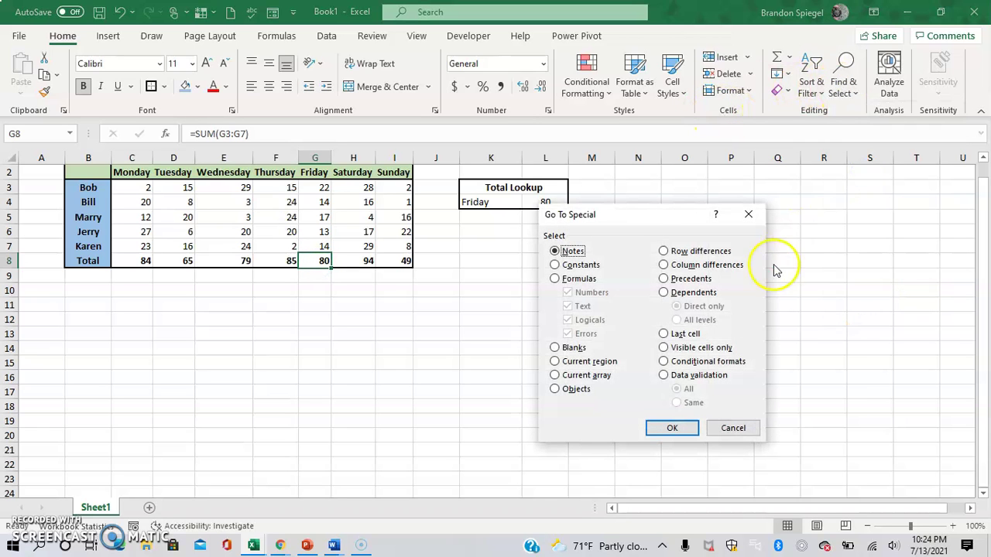
pyautogui.click(686, 294)
pyautogui.click(691, 321)
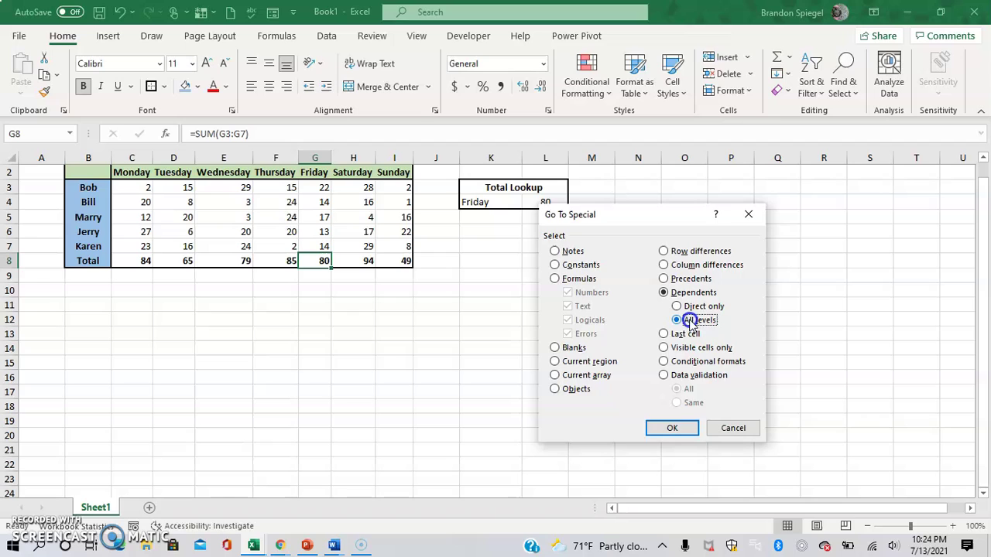
pyautogui.click(670, 430)
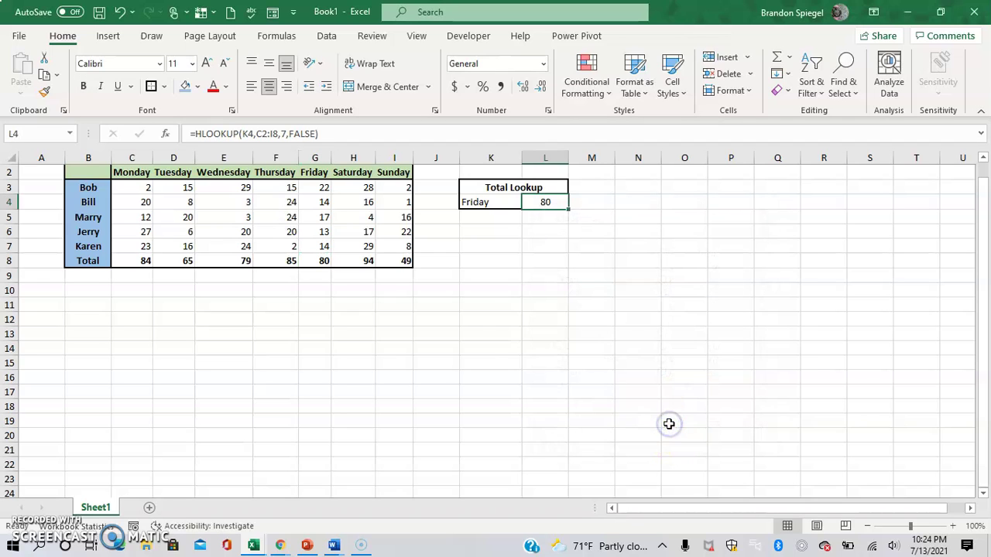